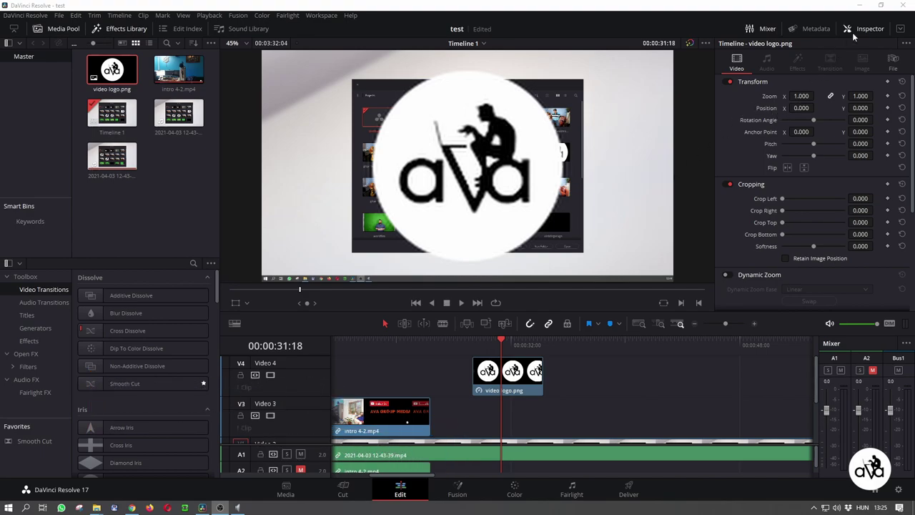
- Scale the logo down to a zoom of 0.130 in the Inspector
click(870, 29)
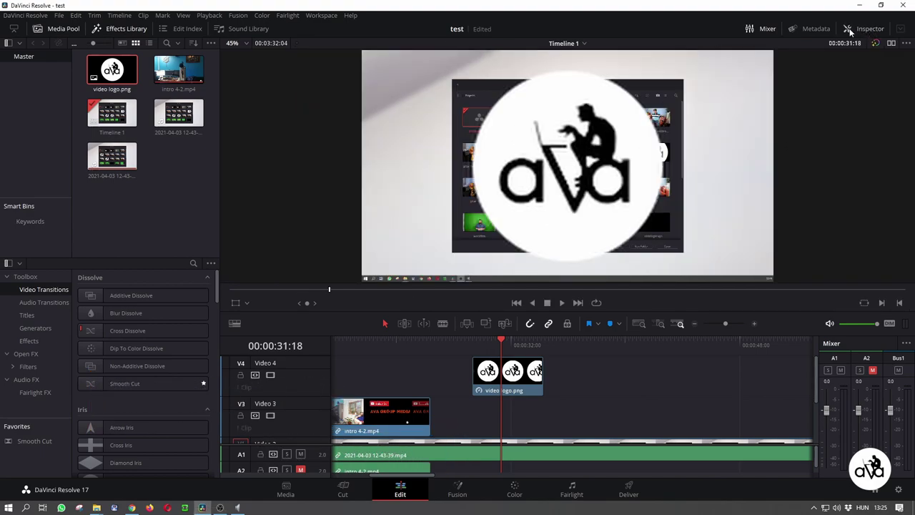
click(868, 29)
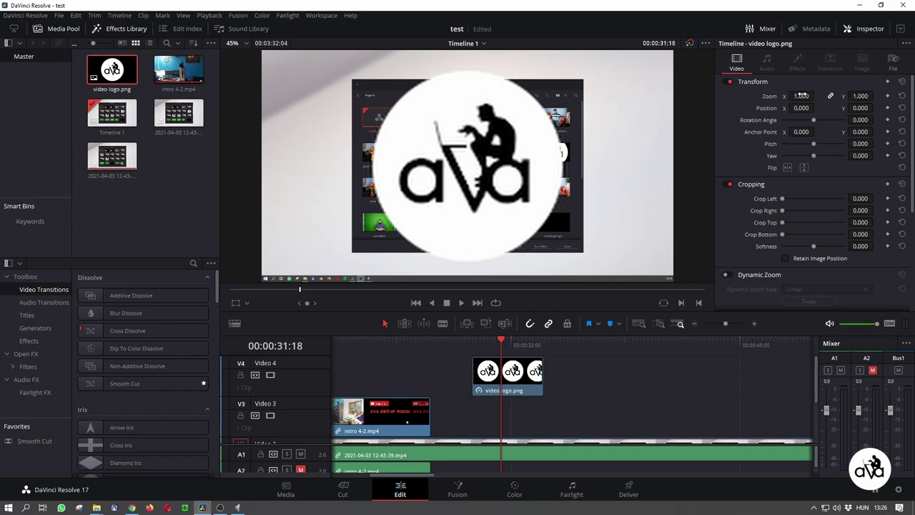
drag(801, 96, 750, 96)
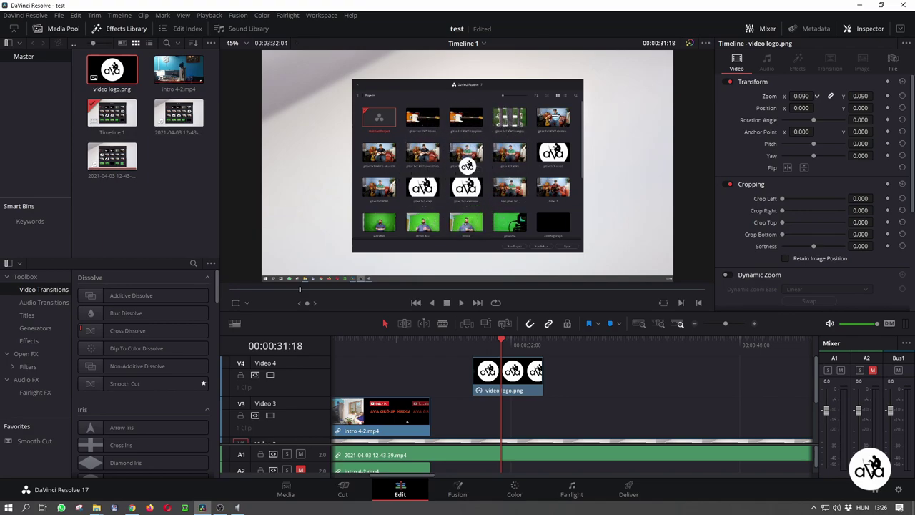
drag(750, 96, 755, 96)
mouse_move(817, 95)
mouse_down()
mouse_move(805, 107)
mouse_move(858, 108)
mouse_up()
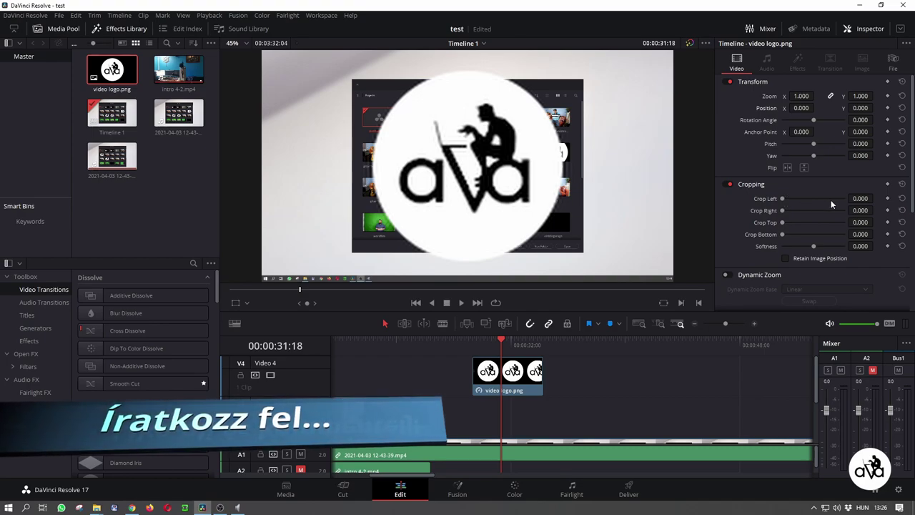
- Test a left crop and a horizontal flip, revert both, then tilt the logo to Yaw -0.172
mouse_move(784, 199)
mouse_down()
mouse_move(809, 197)
mouse_move(752, 205)
mouse_move(807, 208)
mouse_move(766, 214)
mouse_move(813, 220)
mouse_move(746, 223)
mouse_move(815, 236)
mouse_move(734, 230)
mouse_up()
scroll(723, 211, down, 2)
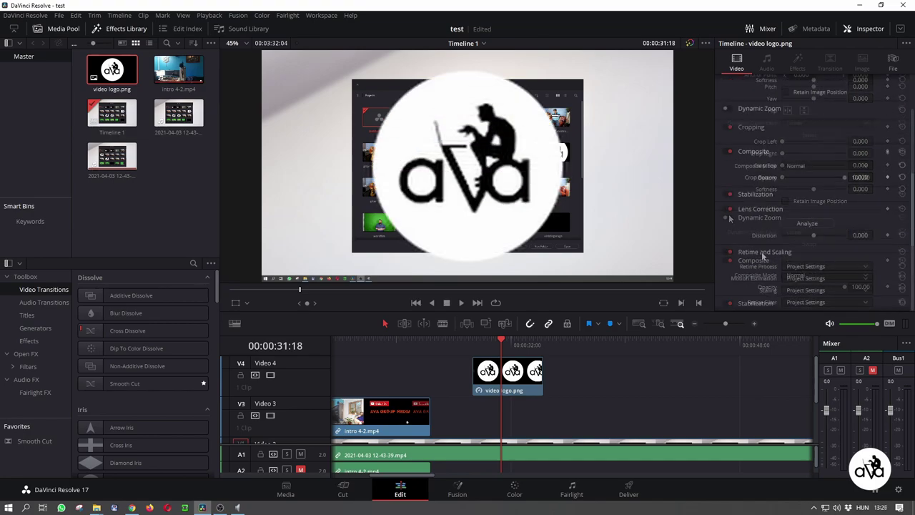
scroll(761, 256, up, 2)
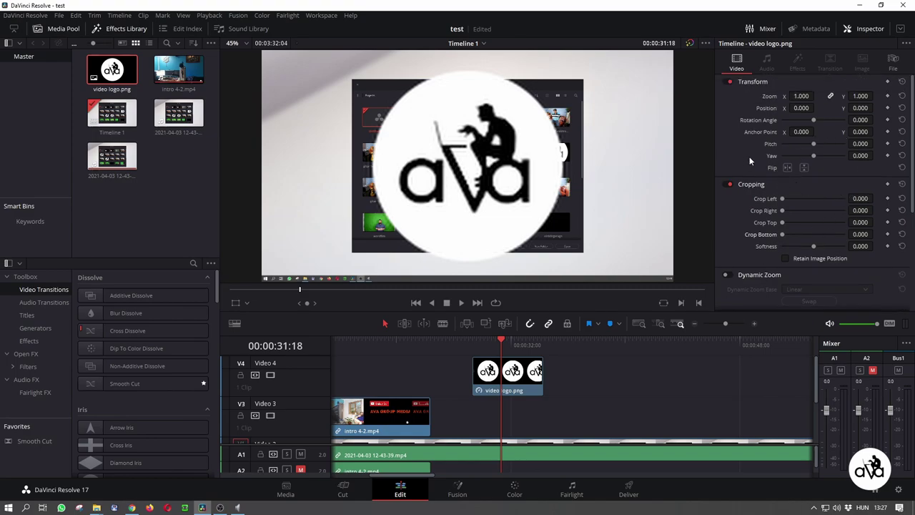
click(788, 168)
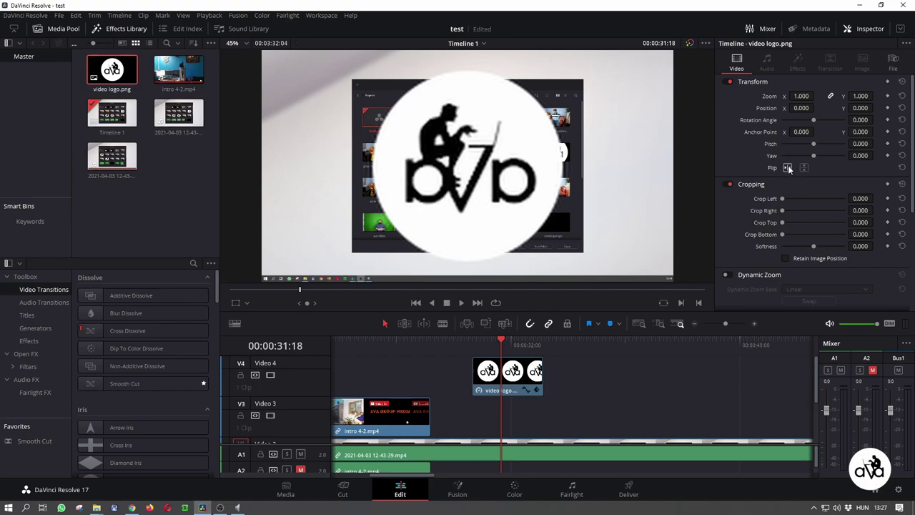
click(788, 167)
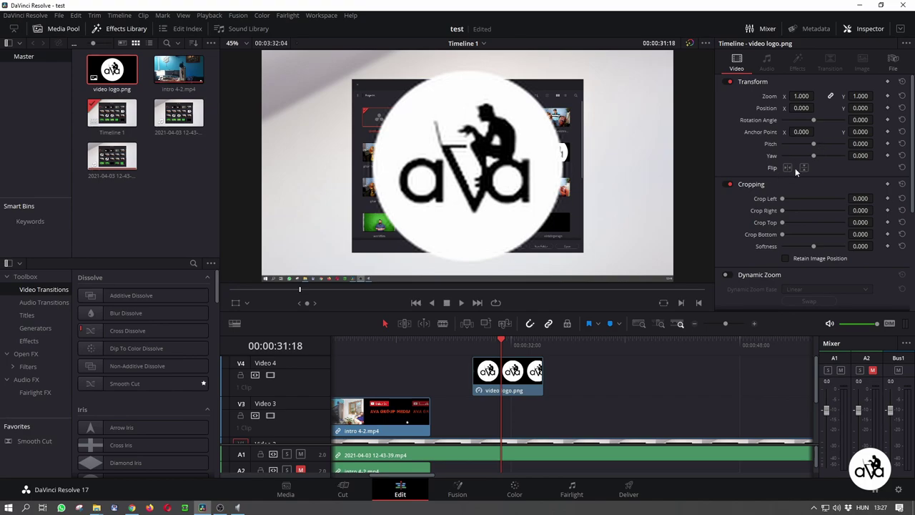
click(787, 167)
click(788, 167)
mouse_move(814, 144)
mouse_down()
mouse_move(825, 147)
mouse_move(811, 154)
mouse_move(836, 159)
mouse_move(820, 167)
mouse_up()
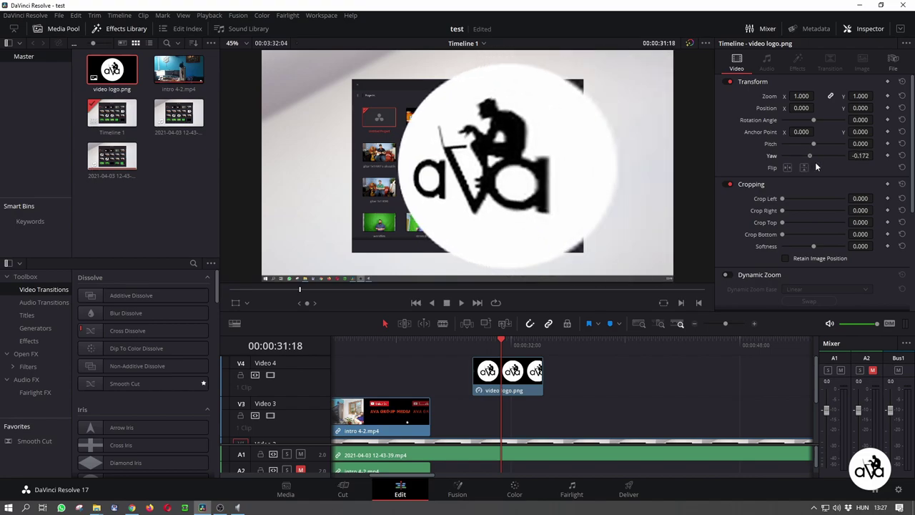
- Reset the logo's yaw to zero and shrink it to 0.130 zoom in the bottom-right corner
double_click(818, 155)
mouse_move(801, 96)
mouse_down()
mouse_move(836, 105)
mouse_move(816, 107)
mouse_move(850, 107)
mouse_up()
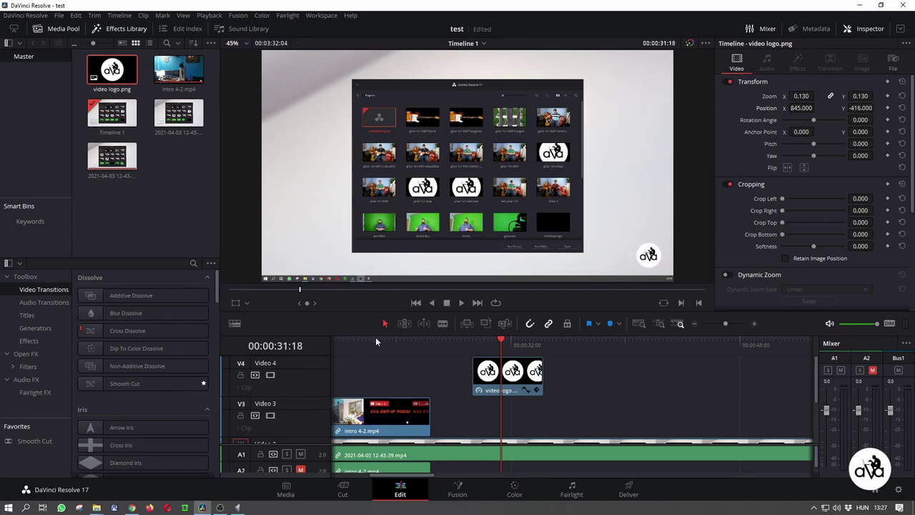
click(376, 340)
click(397, 422)
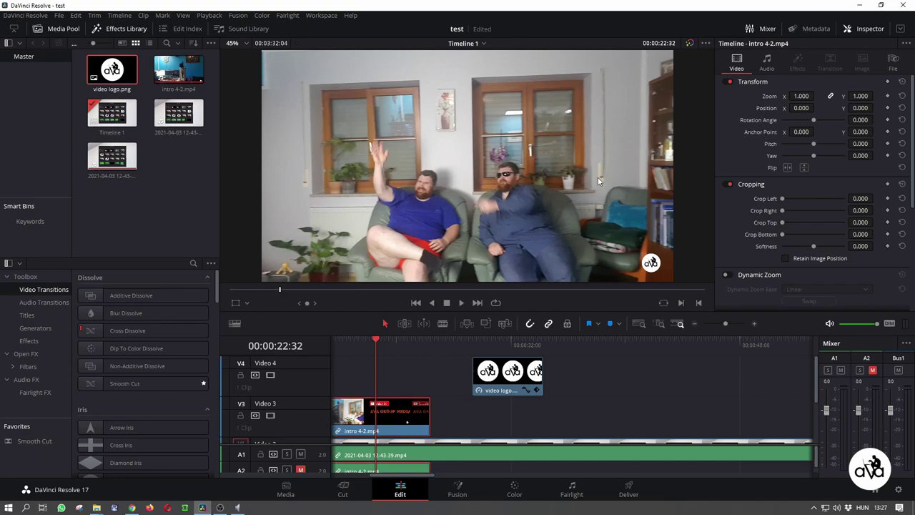
drag(796, 95, 779, 96)
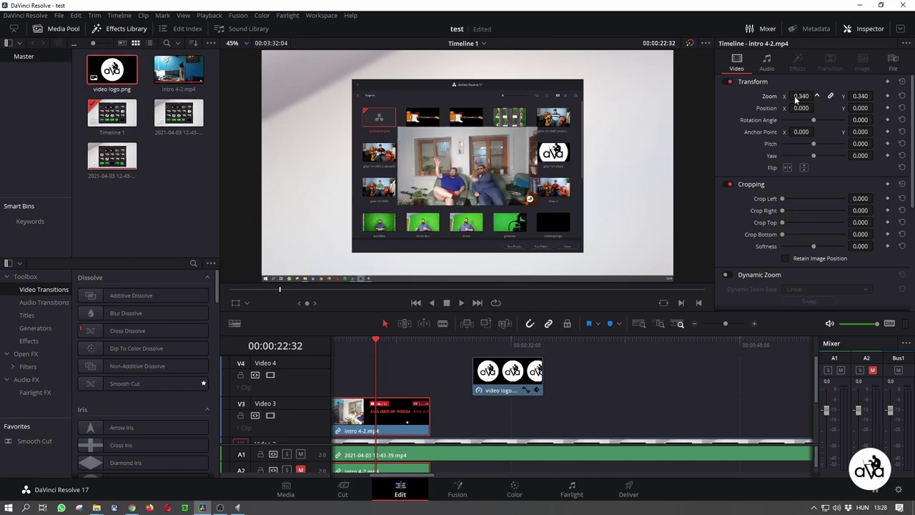
scroll(455, 411, up, 6)
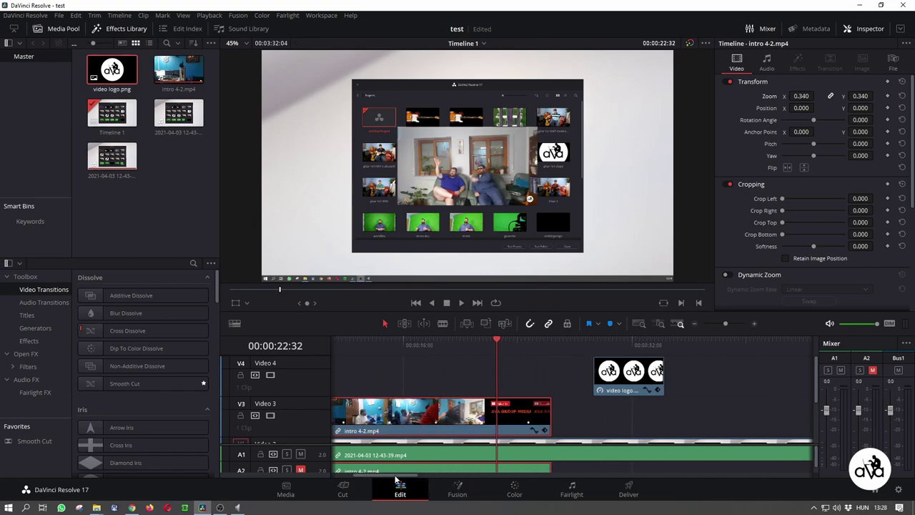
scroll(455, 411, down, 2)
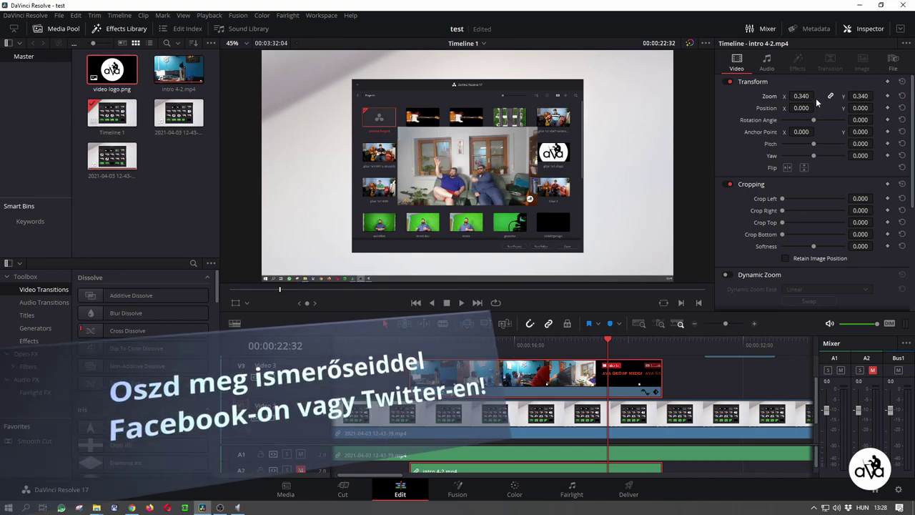
mouse_move(801, 95)
mouse_down()
mouse_move(844, 95)
mouse_move(817, 107)
mouse_move(860, 107)
mouse_move(852, 119)
mouse_up()
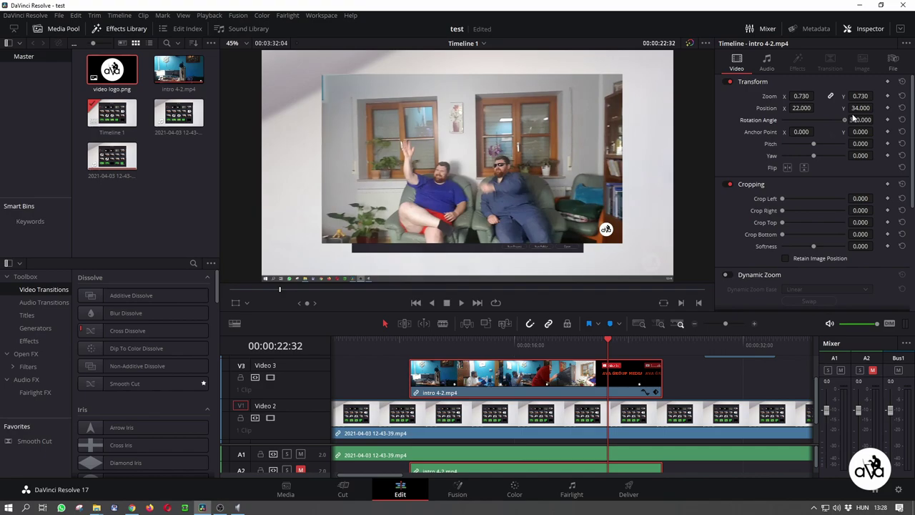
click(902, 81)
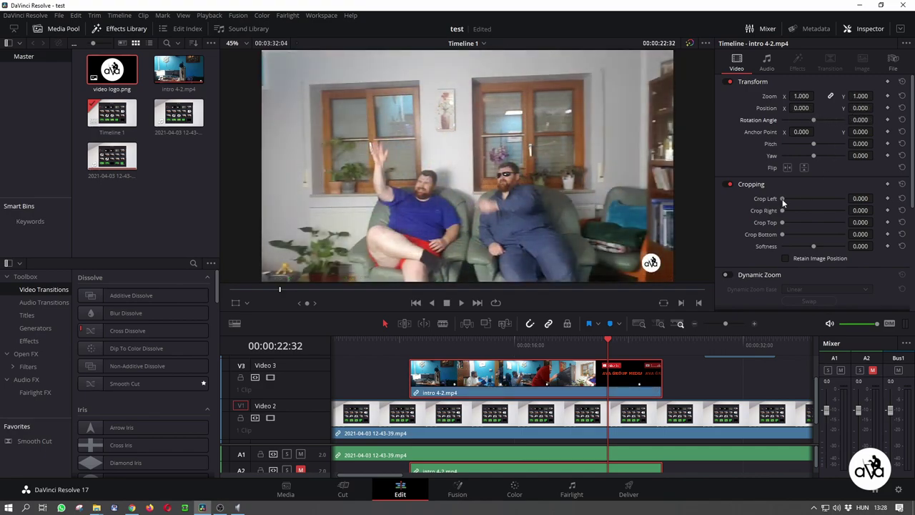
drag(782, 198, 811, 198)
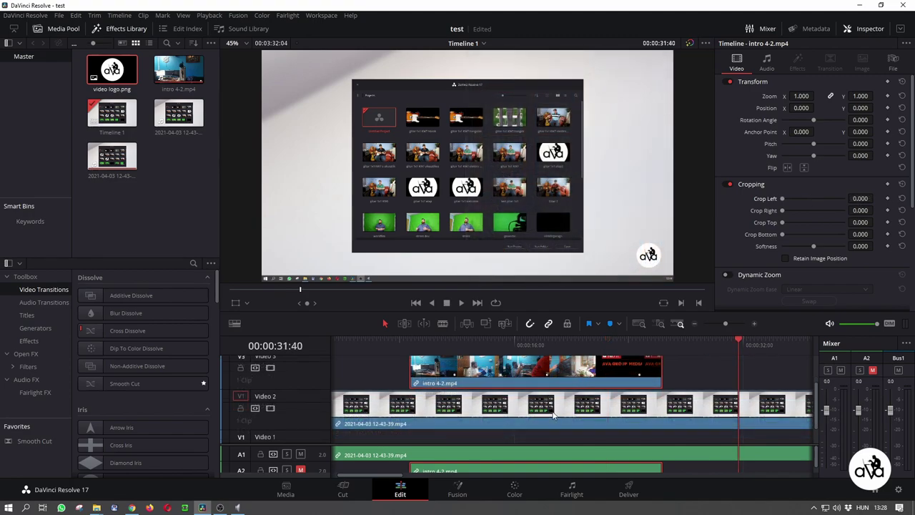
click(506, 407)
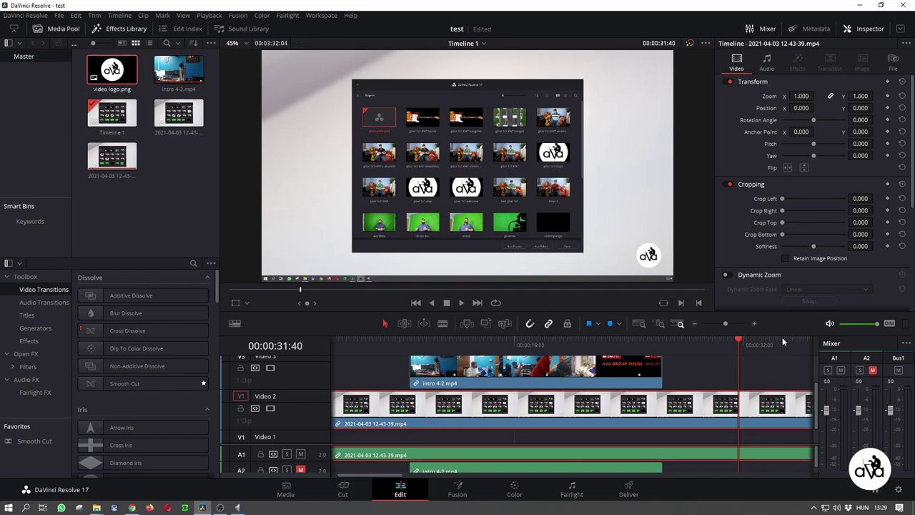
scroll(782, 341, up, 1)
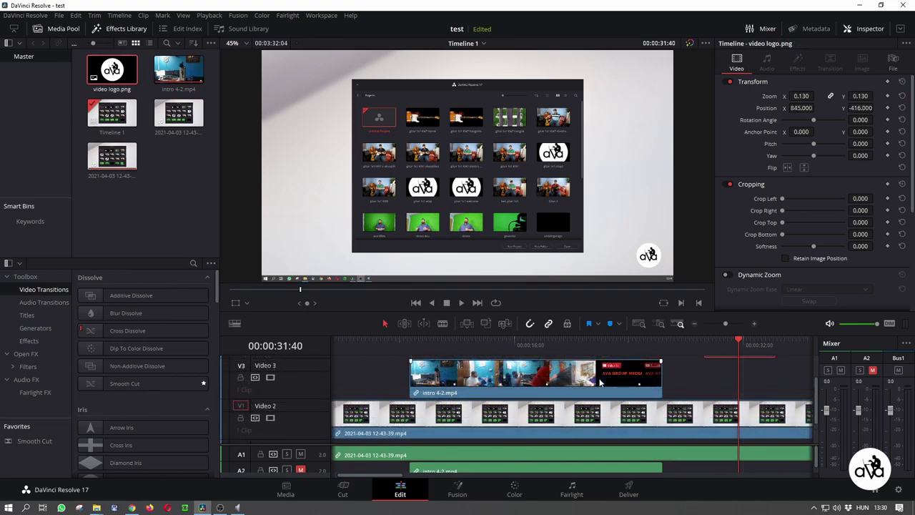
click(599, 382)
scroll(558, 428, down, 1)
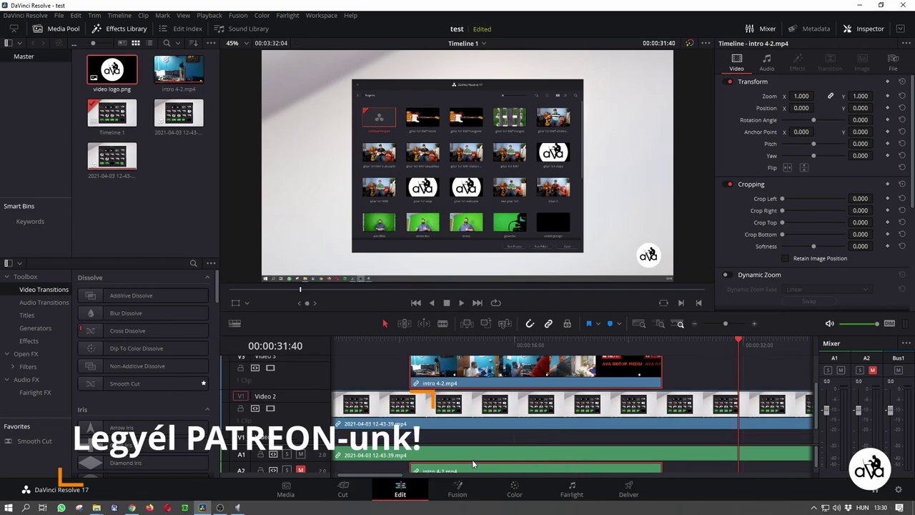
- Bring the audio tracks into view and show Audio 2's 0.00 track level in the Inspector
click(767, 62)
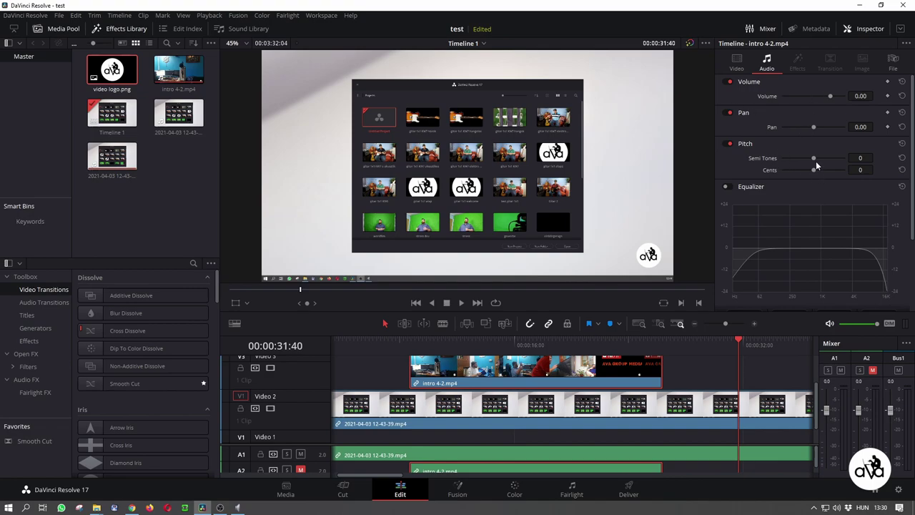
scroll(789, 248, down, 3)
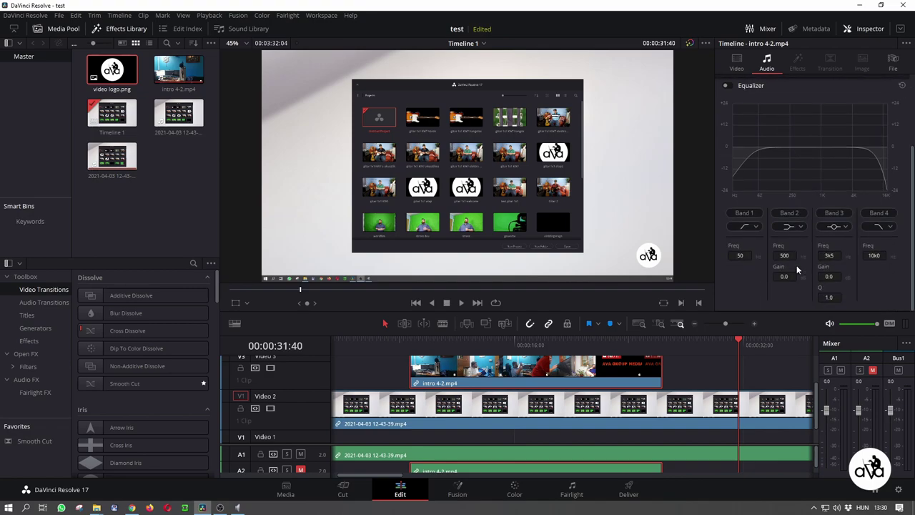
scroll(797, 269, up, 3)
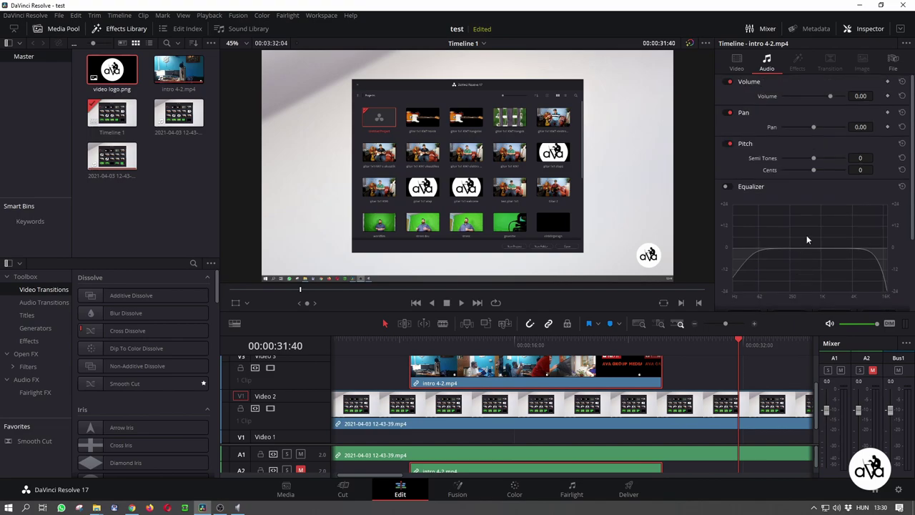
scroll(572, 429, down, 3)
click(300, 447)
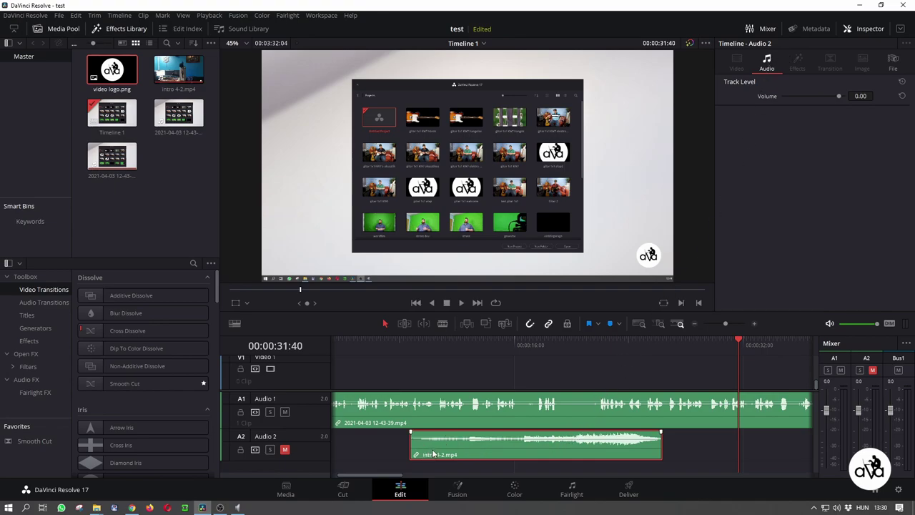
- Enlarge the Audio 2 track, set intro 4-2.mp4's audio to 1.03 dB, and add a short fade-out
drag(299, 461, 299, 472)
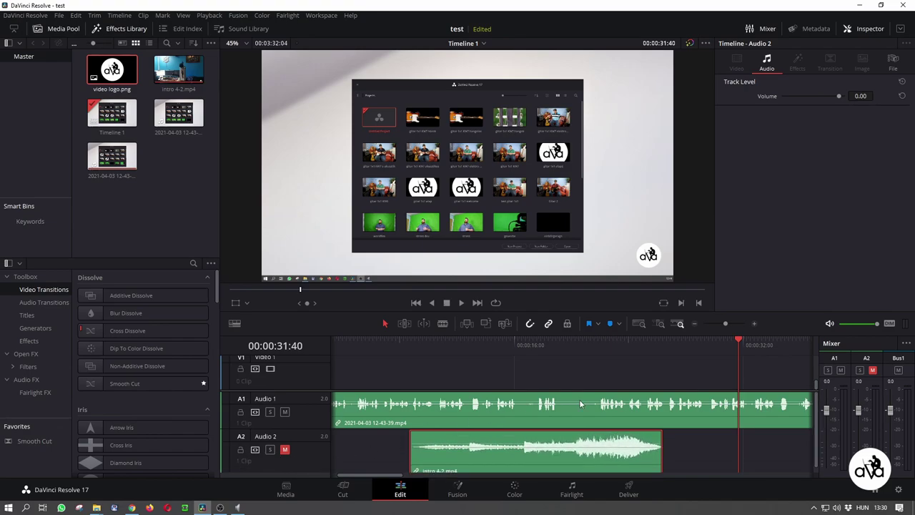
scroll(579, 399, down, 1)
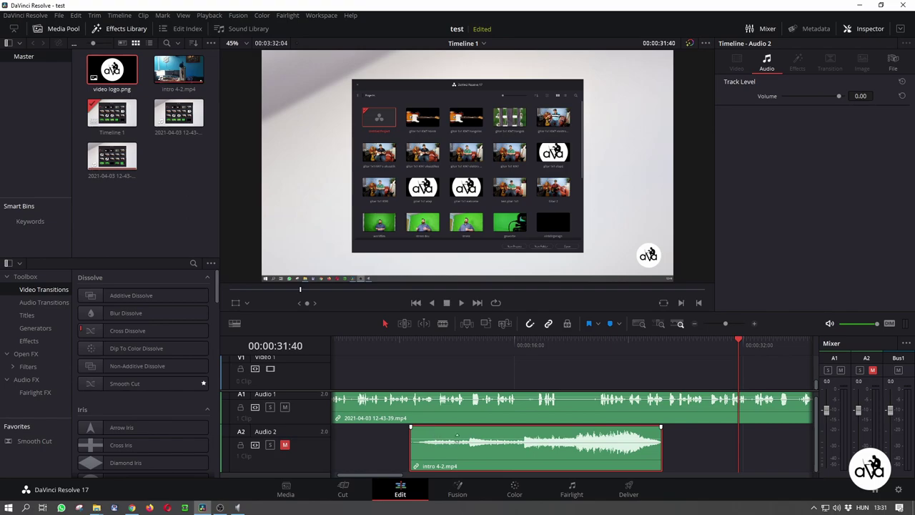
drag(457, 434, 463, 435)
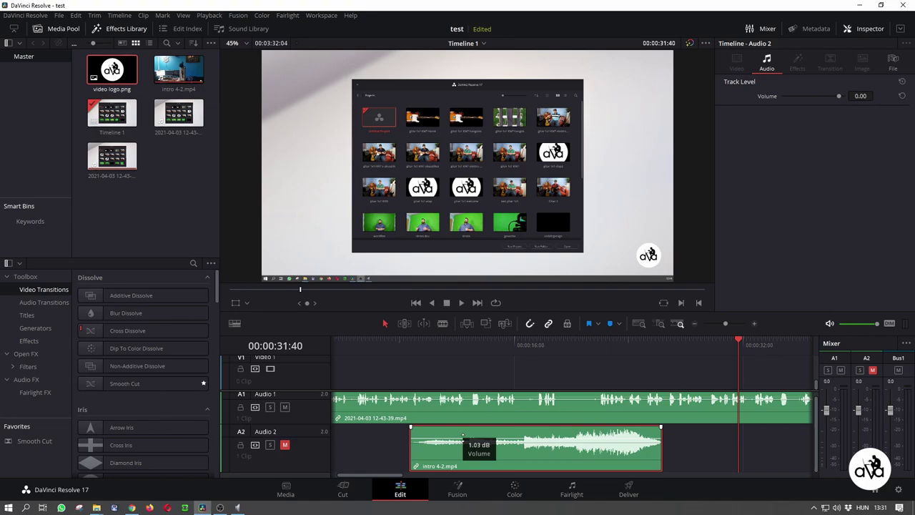
drag(463, 435, 465, 435)
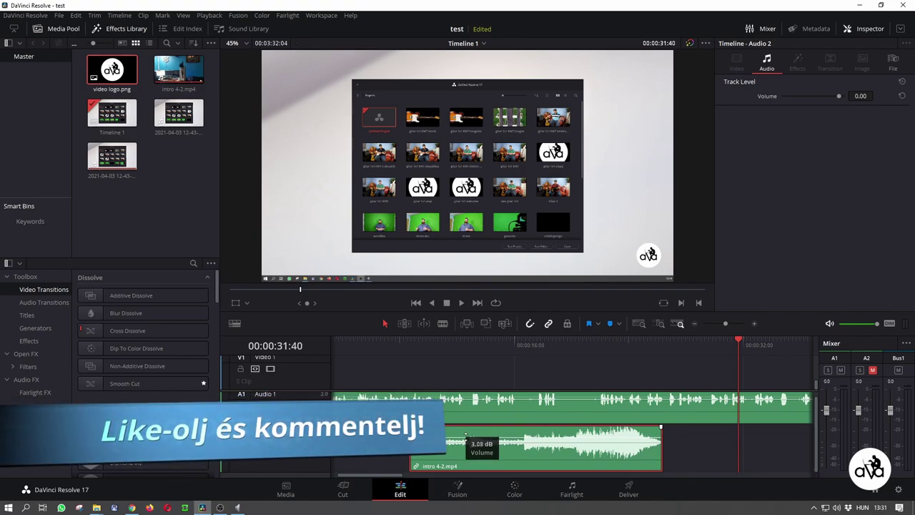
drag(466, 434, 466, 436)
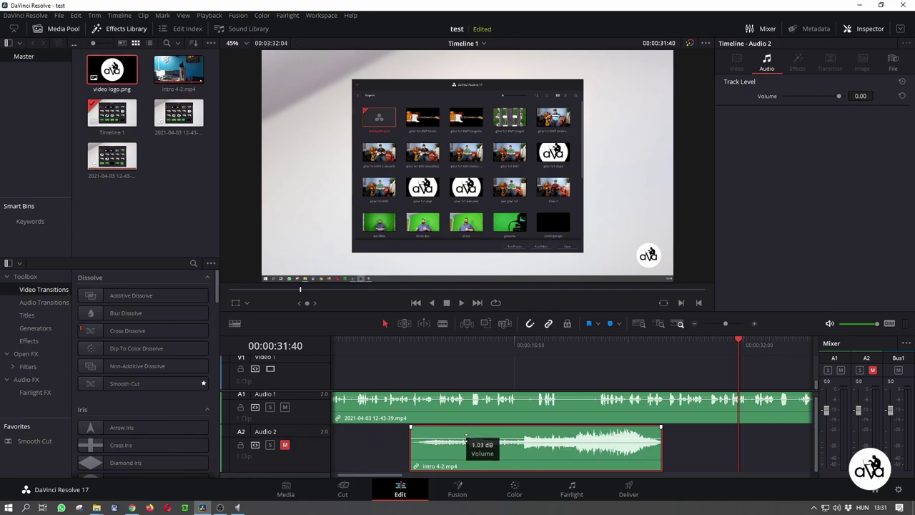
drag(465, 434, 466, 435)
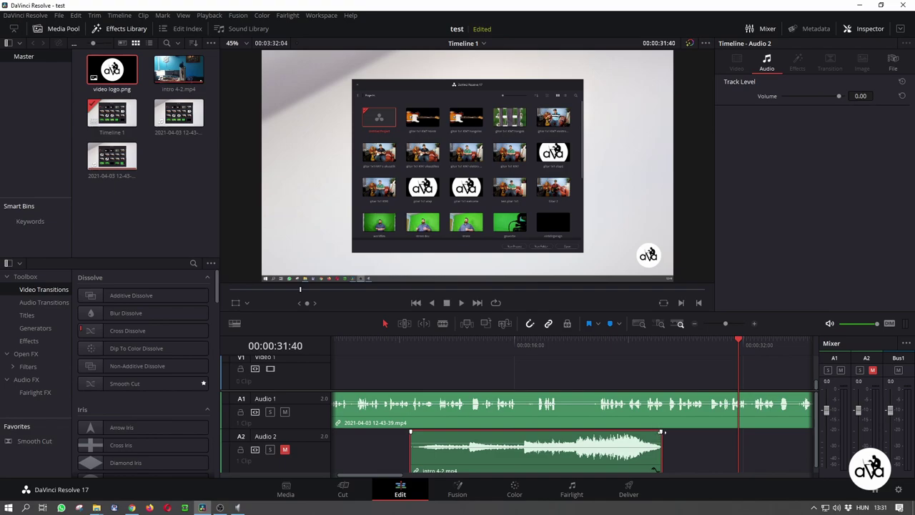
drag(662, 432, 613, 431)
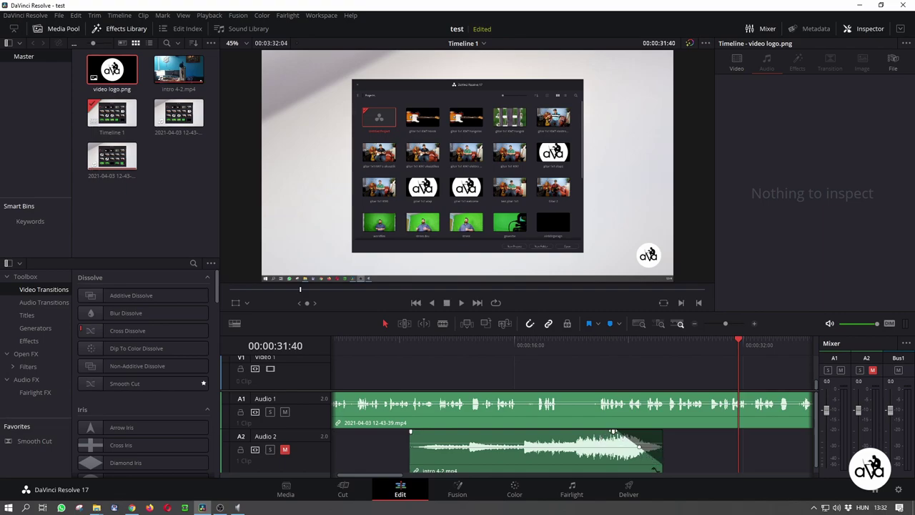
- Remove the audio fade-out and give the V3 intro clip a roughly two-second fade-out
drag(613, 432, 660, 432)
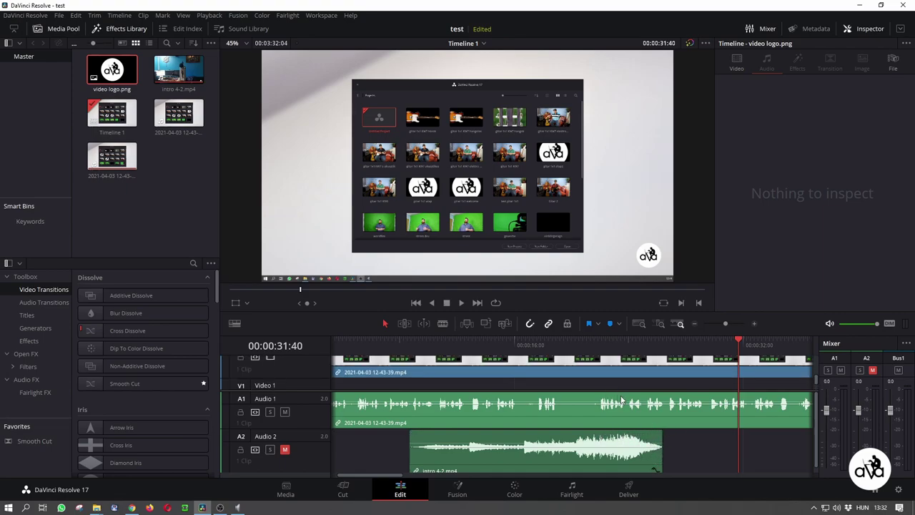
scroll(622, 400, up, 1)
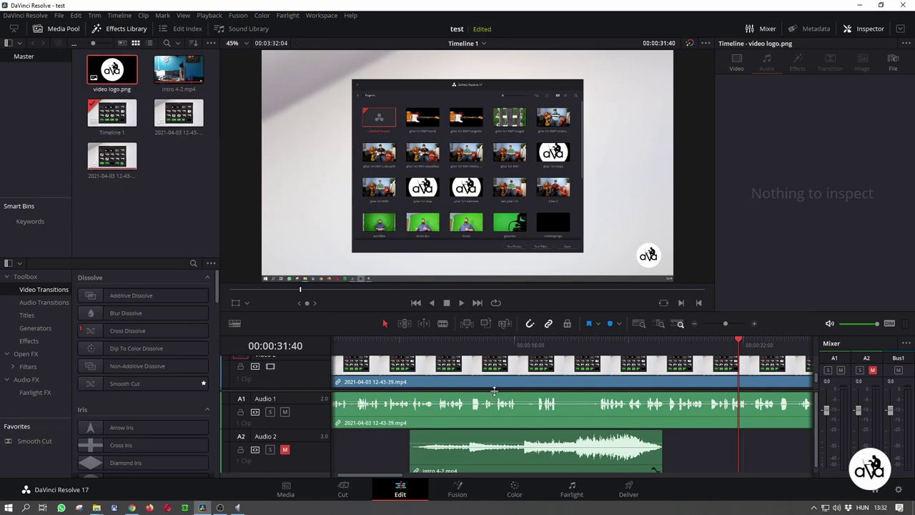
scroll(497, 401, up, 2)
scroll(643, 390, up, 2)
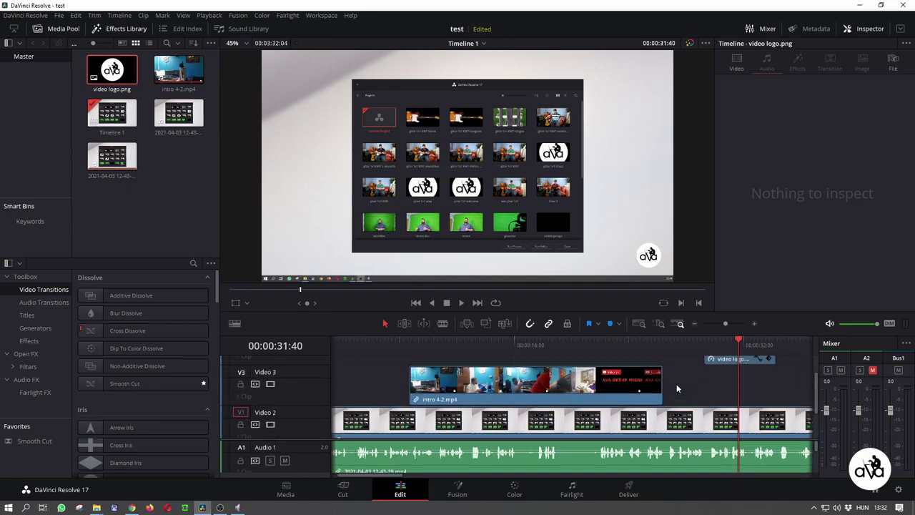
scroll(677, 388, up, 1)
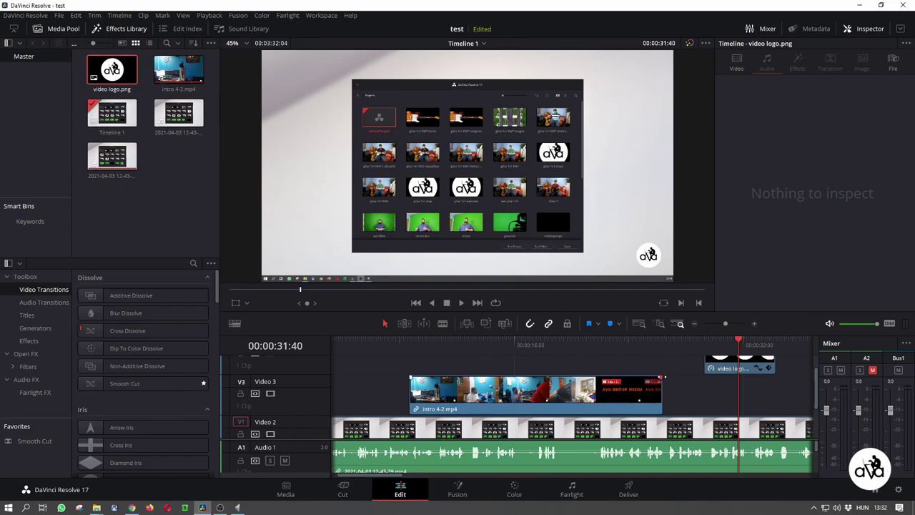
drag(662, 376, 630, 377)
drag(630, 377, 629, 377)
- Play back the intro clip's fade, then drag the intro clip later, near the logo clip
click(615, 345)
key(space)
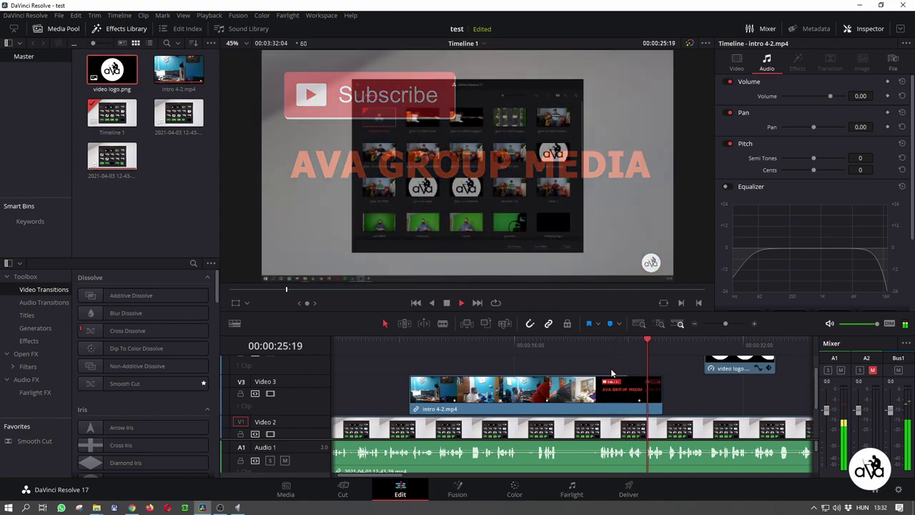
key(space)
drag(621, 375, 697, 409)
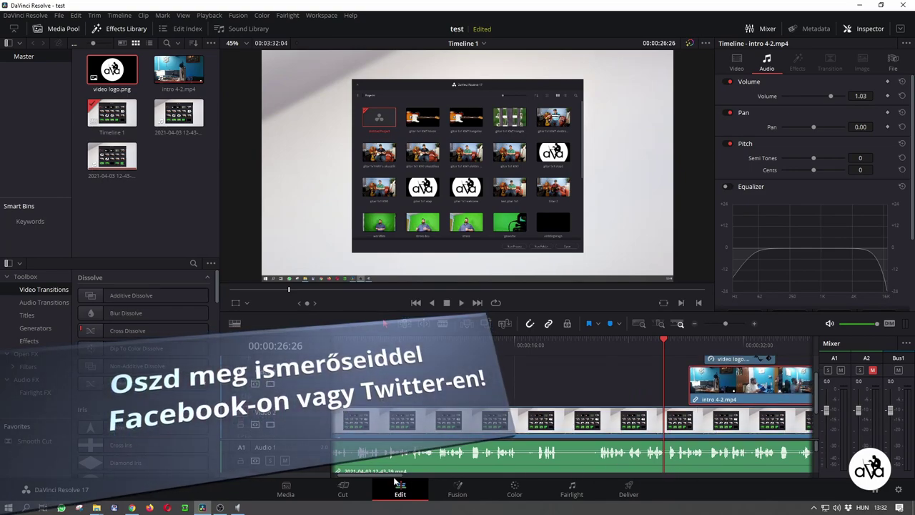
drag(414, 476, 761, 454)
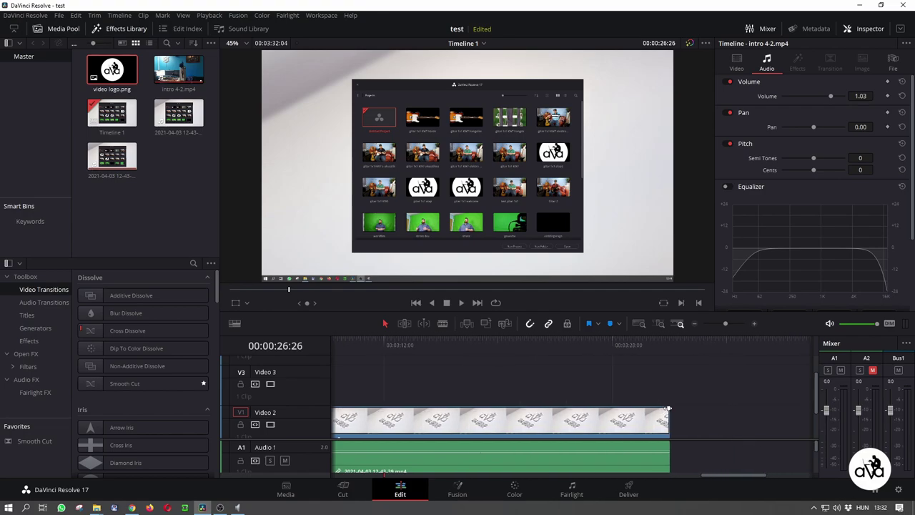
drag(668, 414, 615, 411)
click(594, 340)
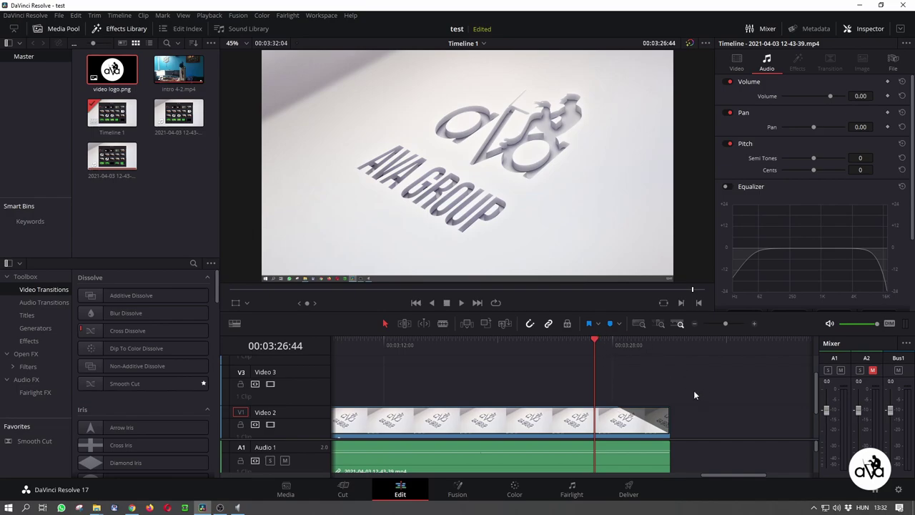
key(space)
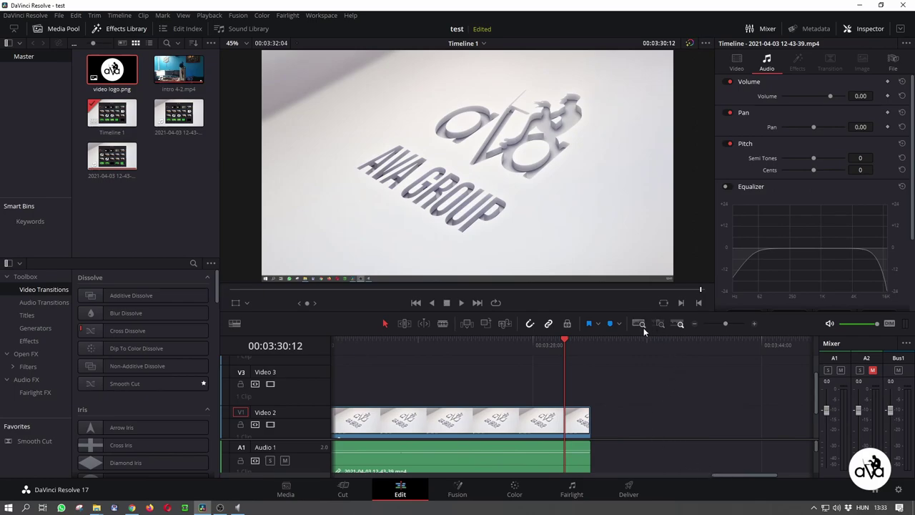
click(696, 324)
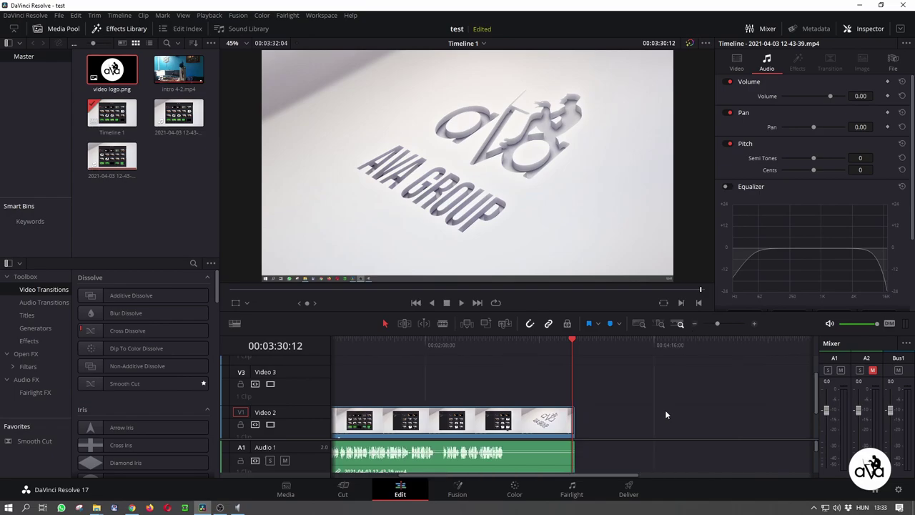
drag(614, 475, 547, 475)
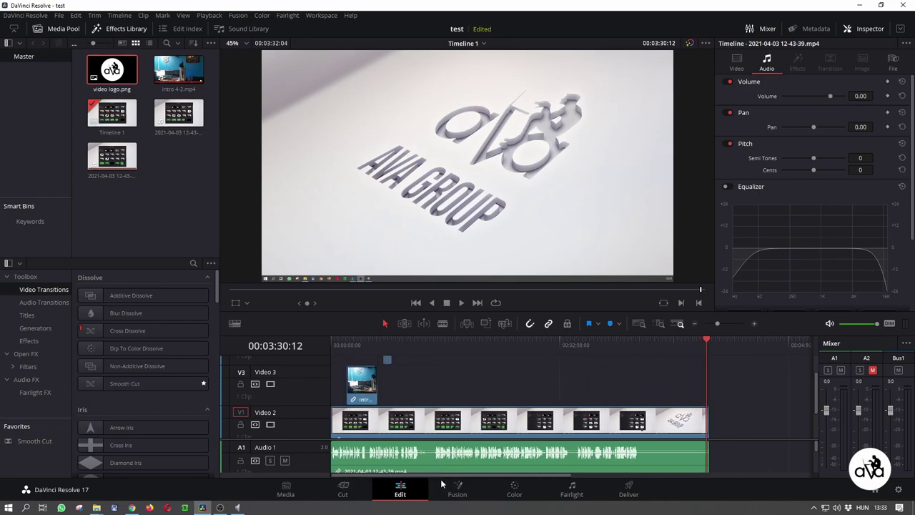